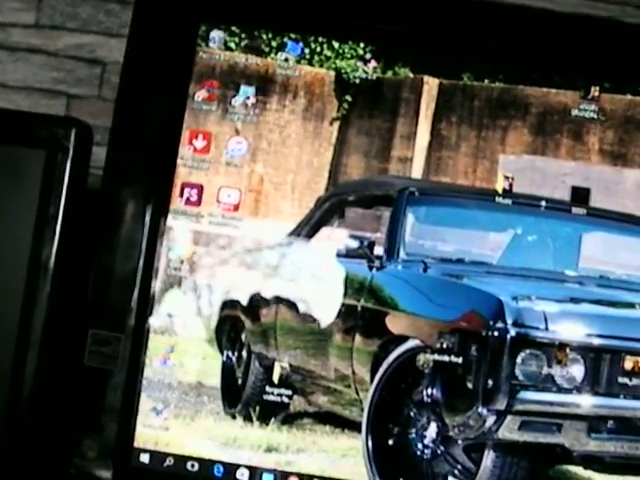
Bring up the All Control Panel Items window.
key(Return)
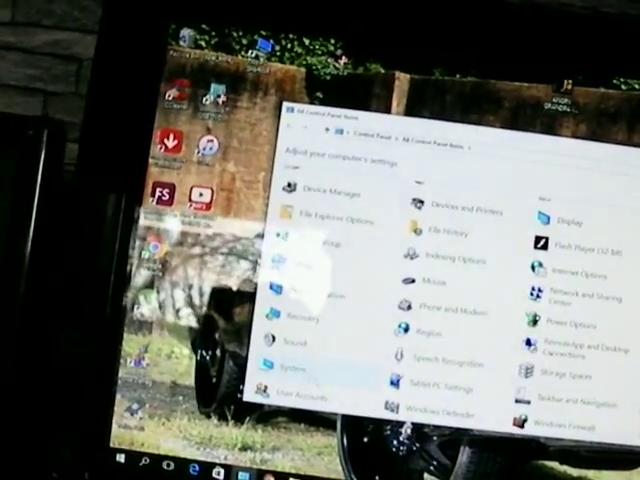
Open the System page showing the AMD Athlon processor, 8.00 GB RAM and 64-bit OS.
click(296, 365)
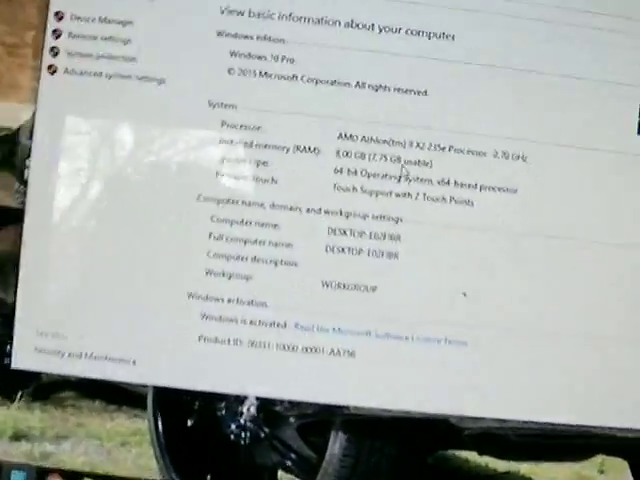